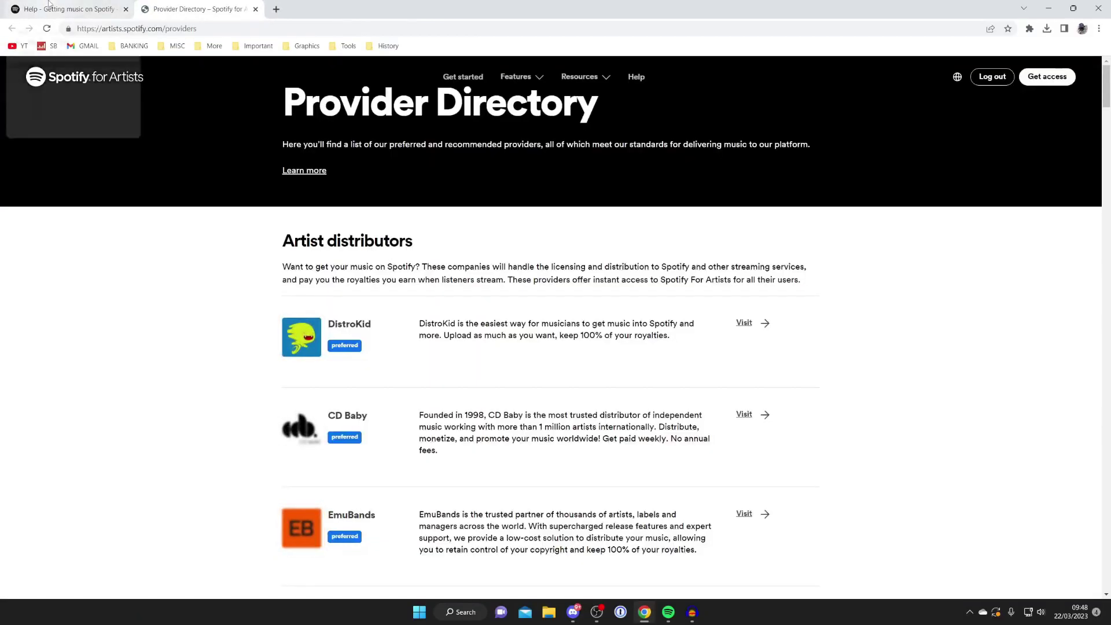
Look over the Provider Directory of distributors, then return to the help article
scroll(309, 319, down, 5)
scroll(309, 319, up, 5)
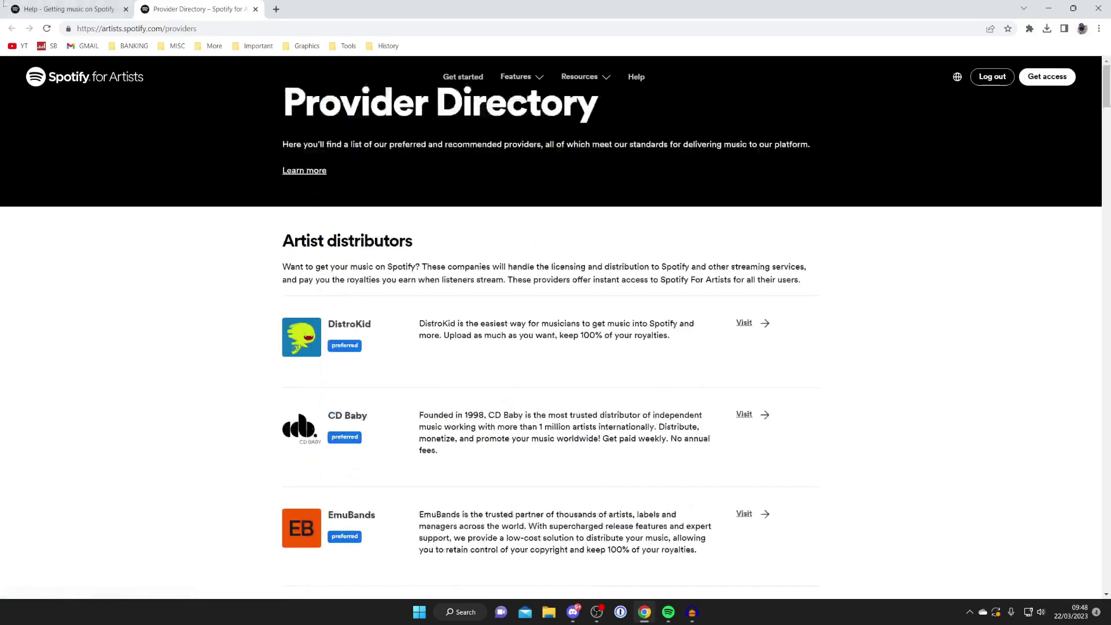
click(64, 8)
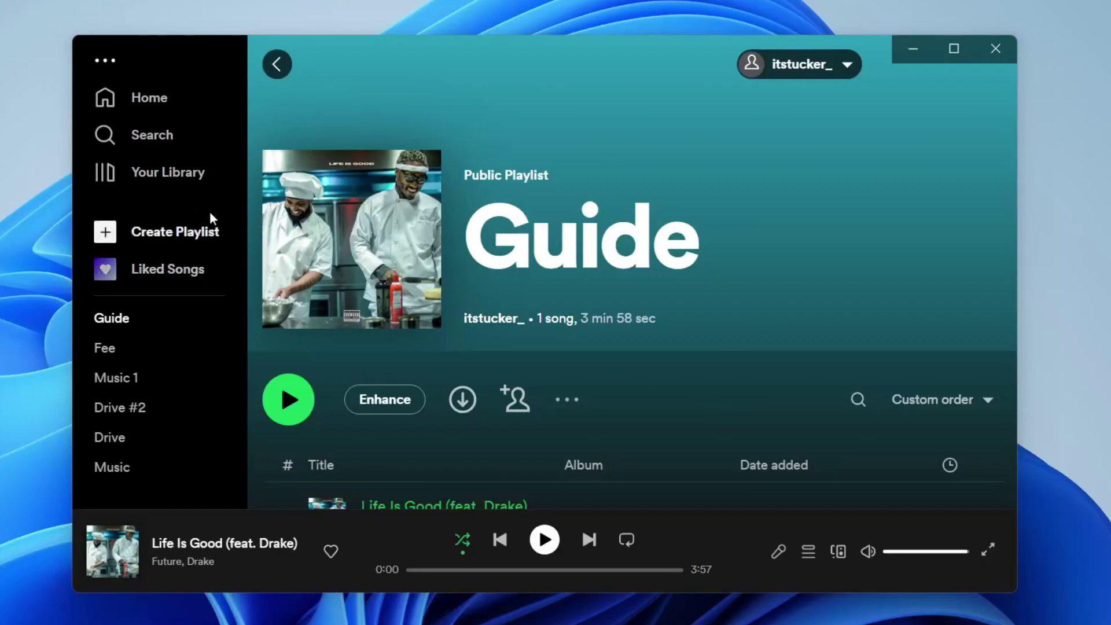
Open the account options menu from the account name at the top right
click(788, 75)
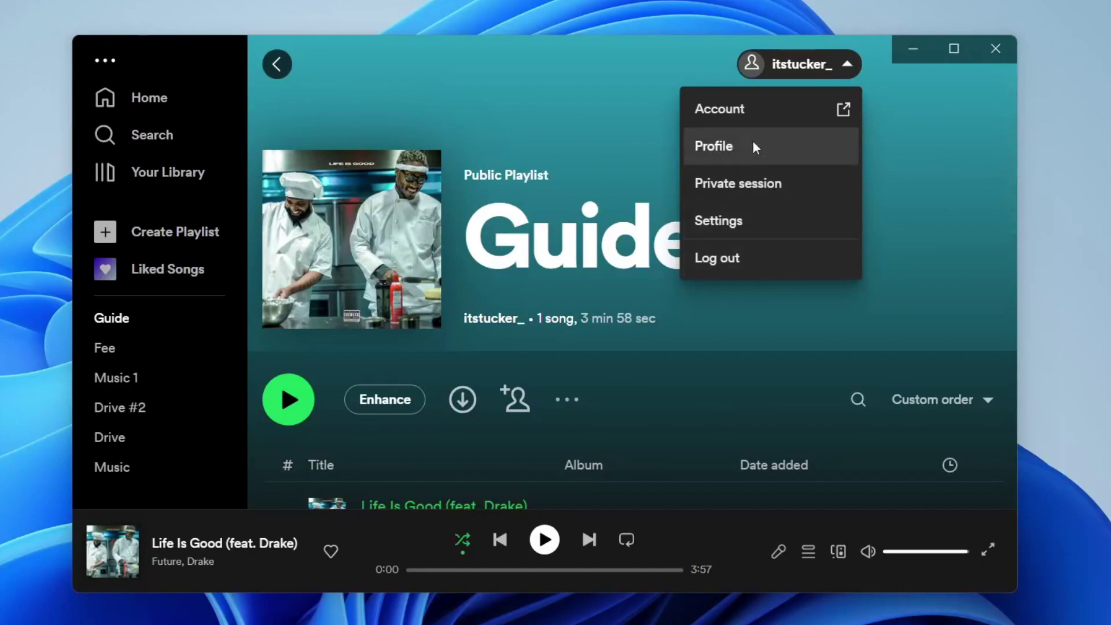
In Settings, switch on Show Local Files and begin adding another folder as a song source
click(732, 222)
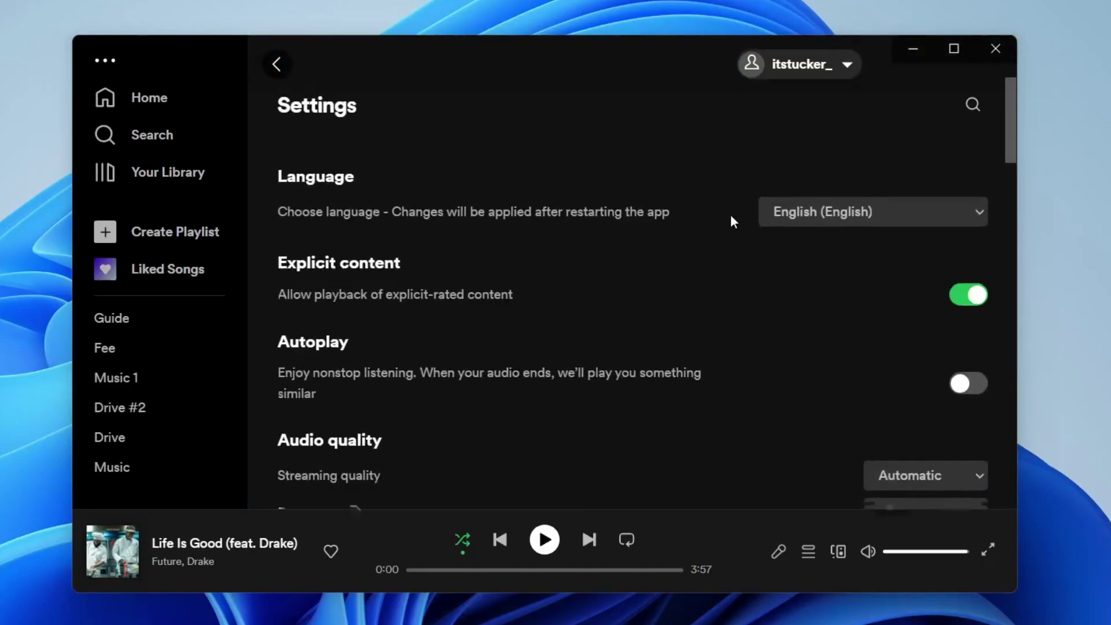
scroll(731, 221, down, 8)
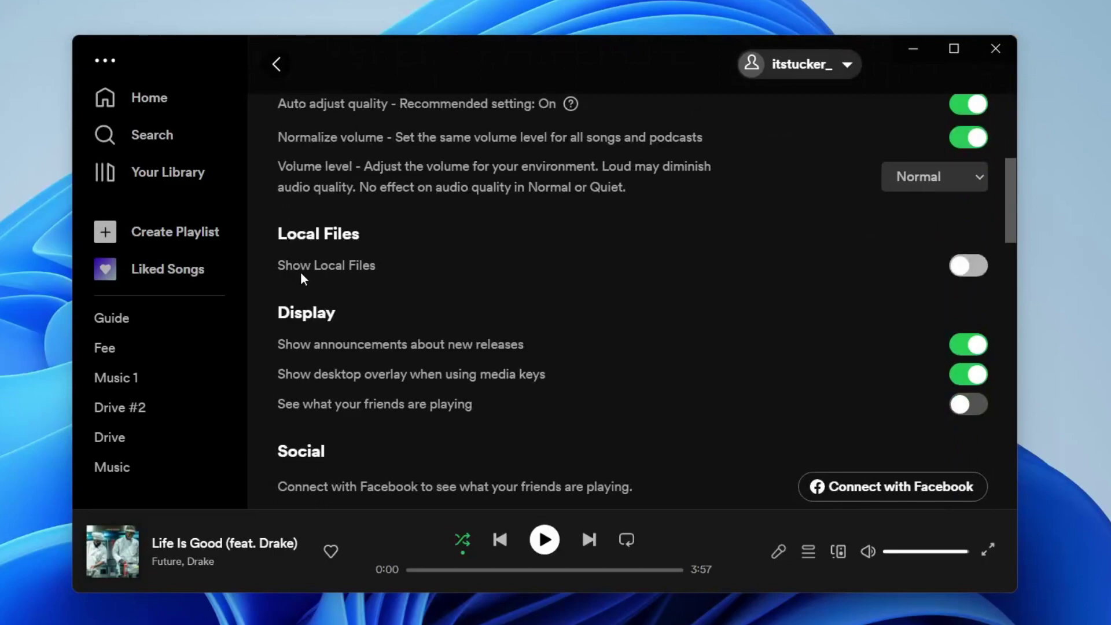
click(959, 270)
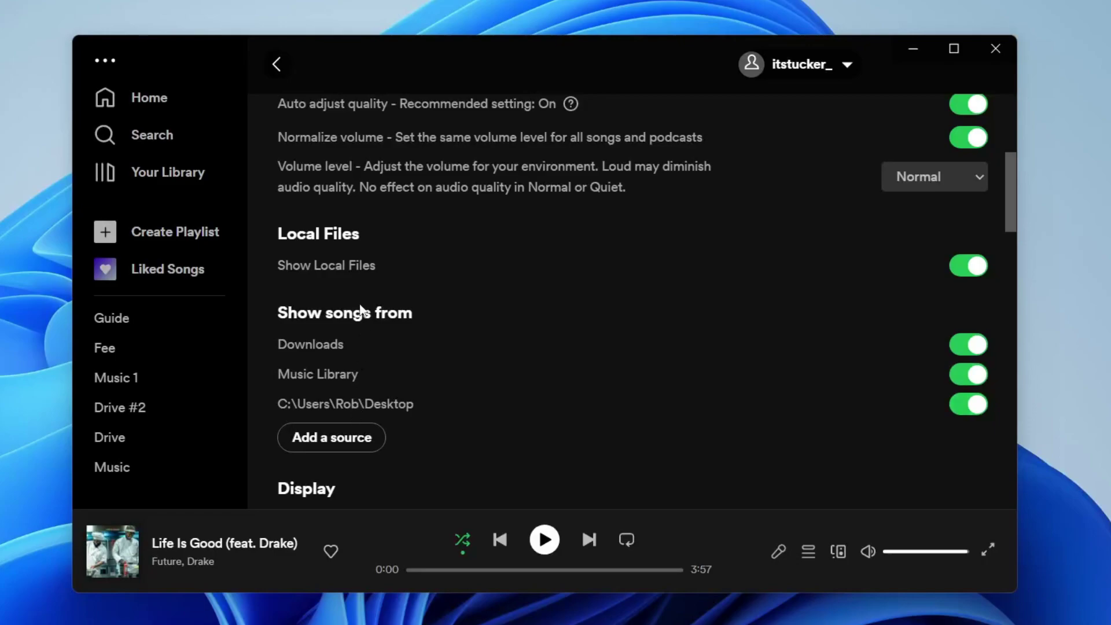
click(346, 445)
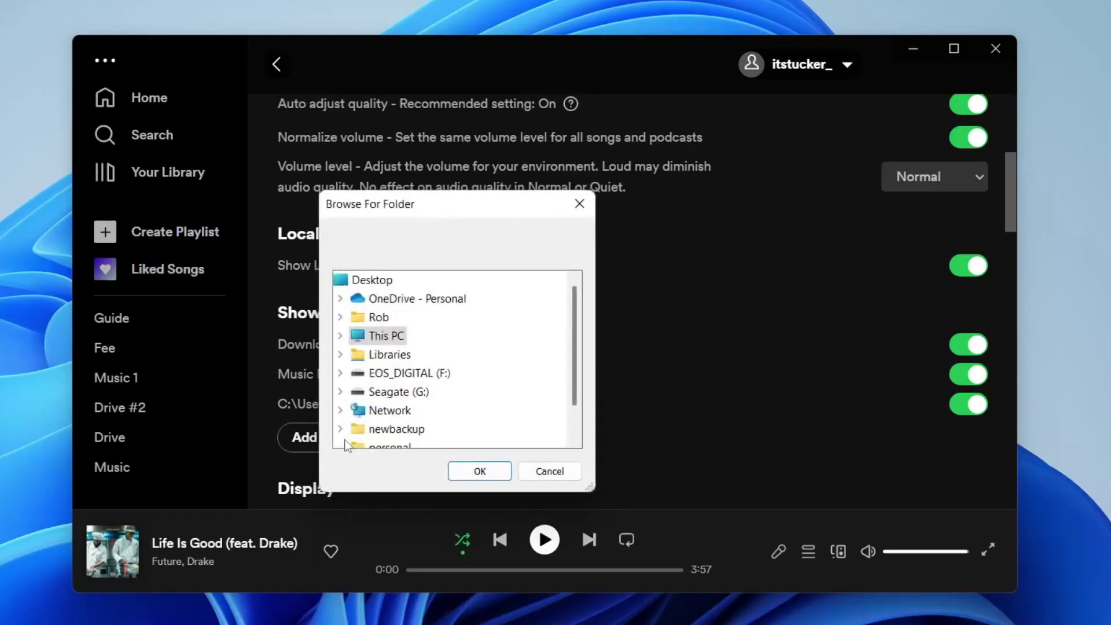
click(341, 337)
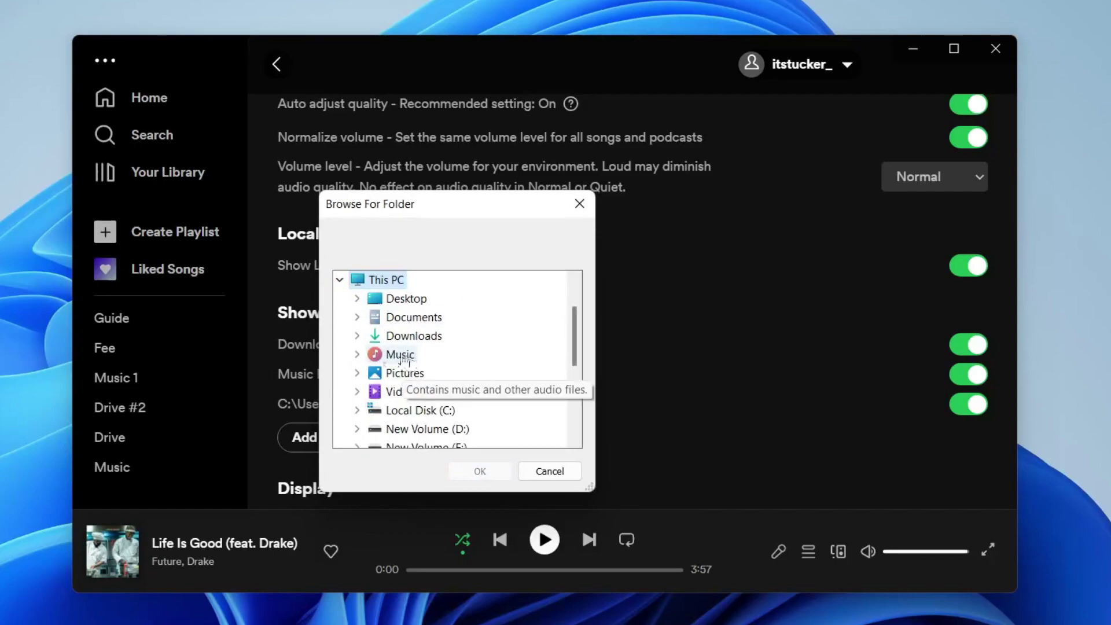
double_click(396, 318)
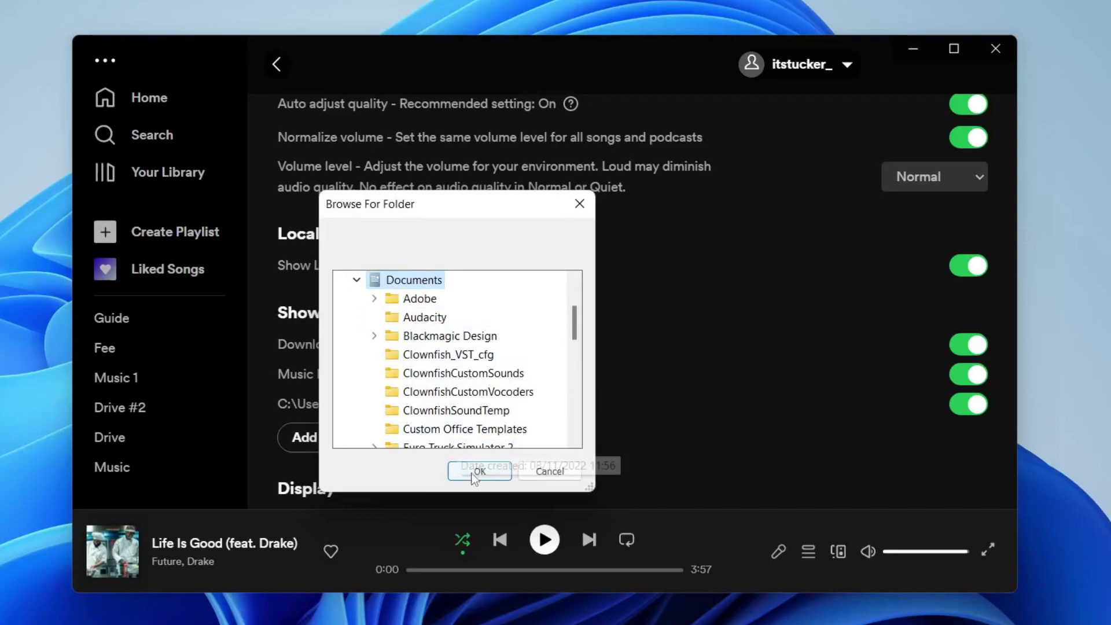
click(550, 470)
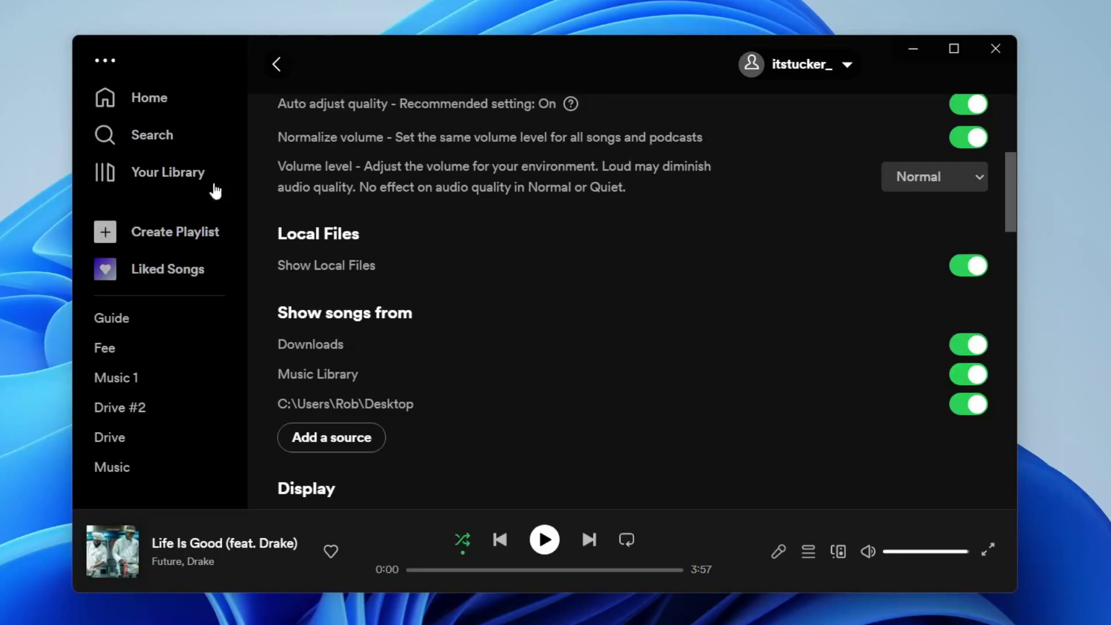
click(195, 171)
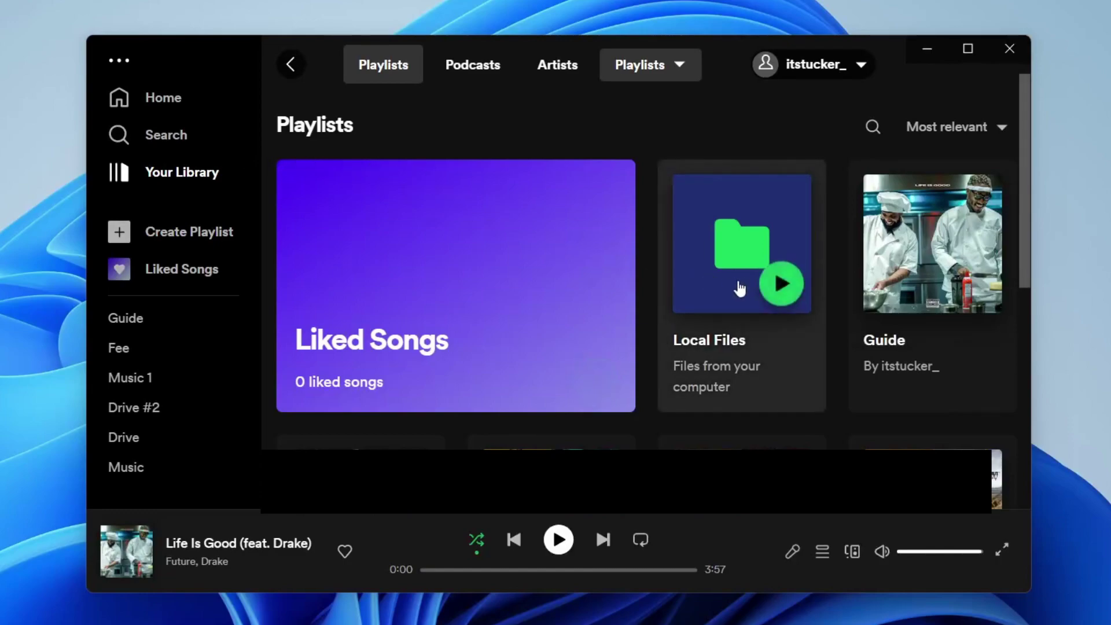
Open the Local Files collection and browse tracks like '37. Ikson - Last Summer (Official)'
click(732, 258)
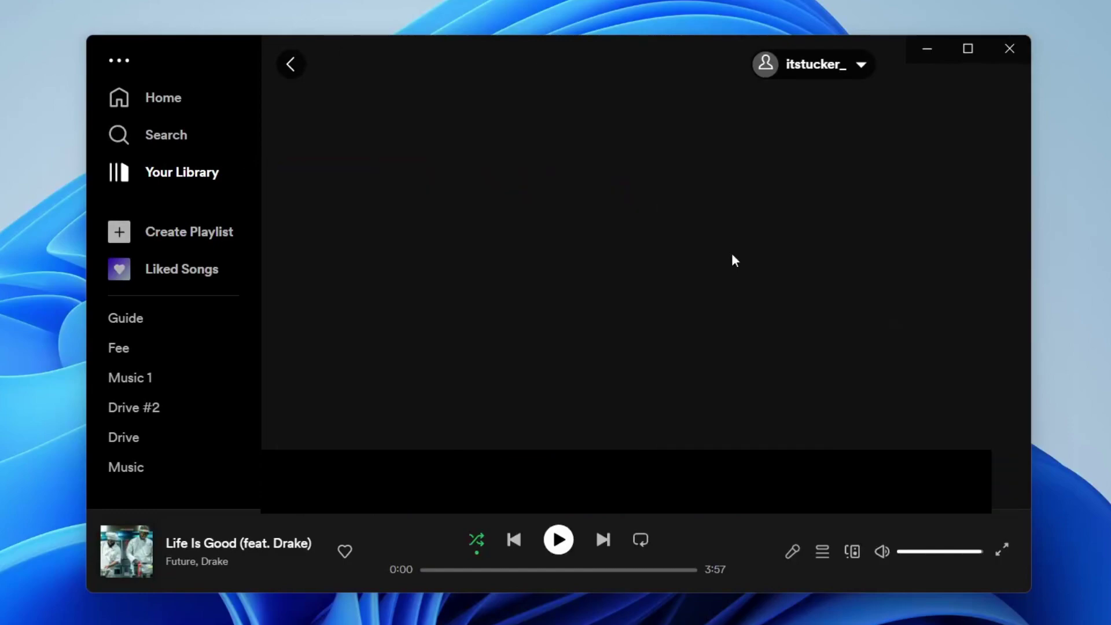
scroll(650, 292, down, 5)
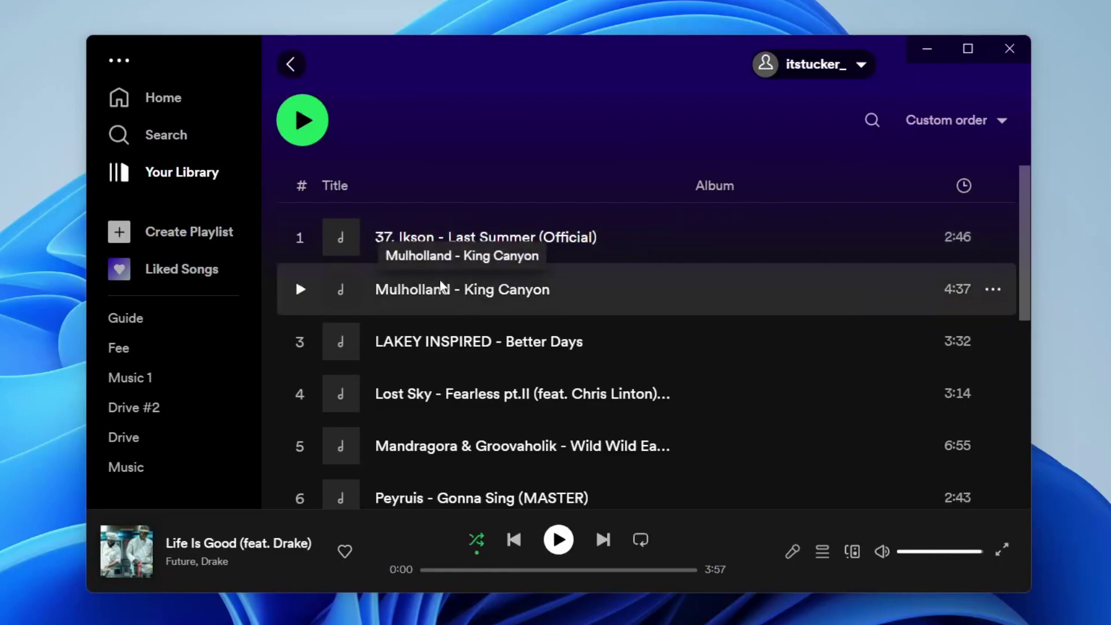
scroll(560, 344, up, 2)
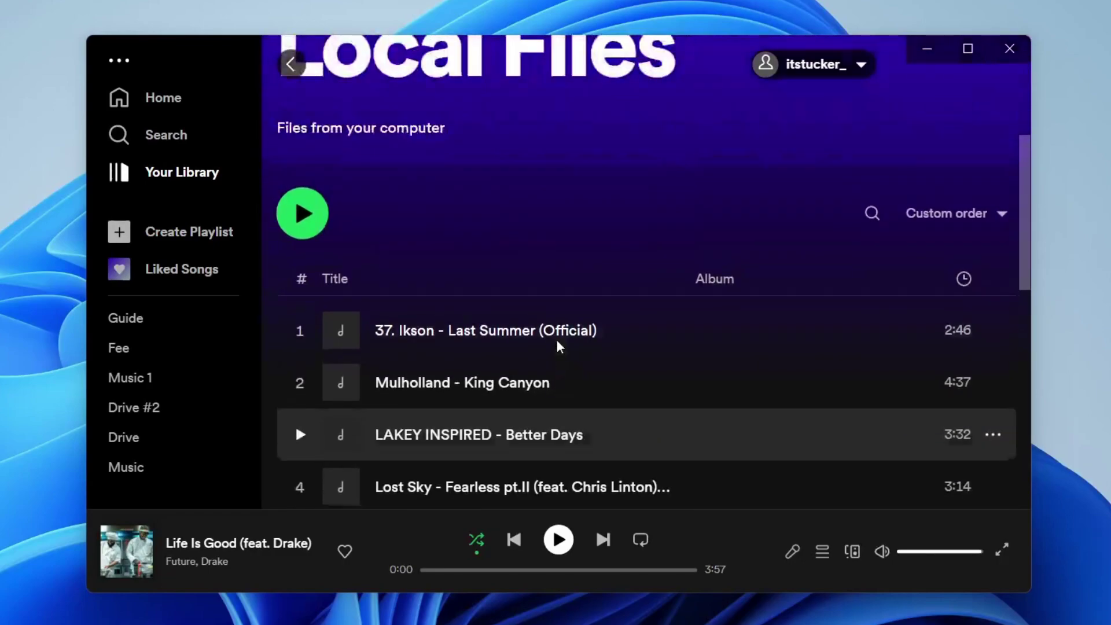
scroll(559, 347, down, 2)
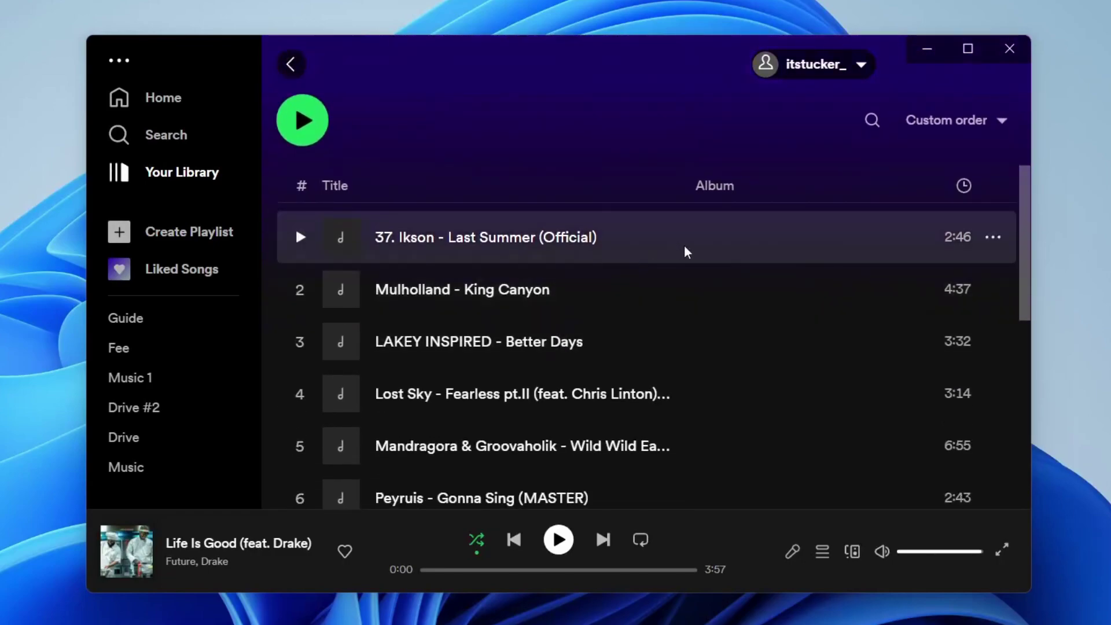
scroll(803, 284, up, 4)
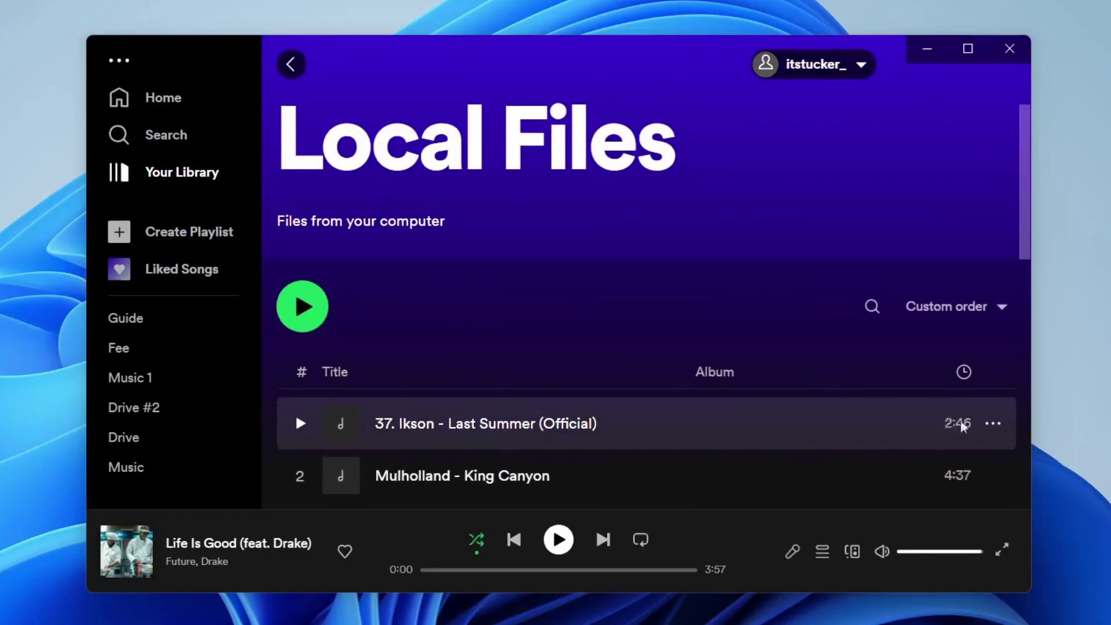
Add '37. Ikson - Last Summer (Official)' to the Guide playlist, then open Guide
click(988, 420)
mouse_move(943, 499)
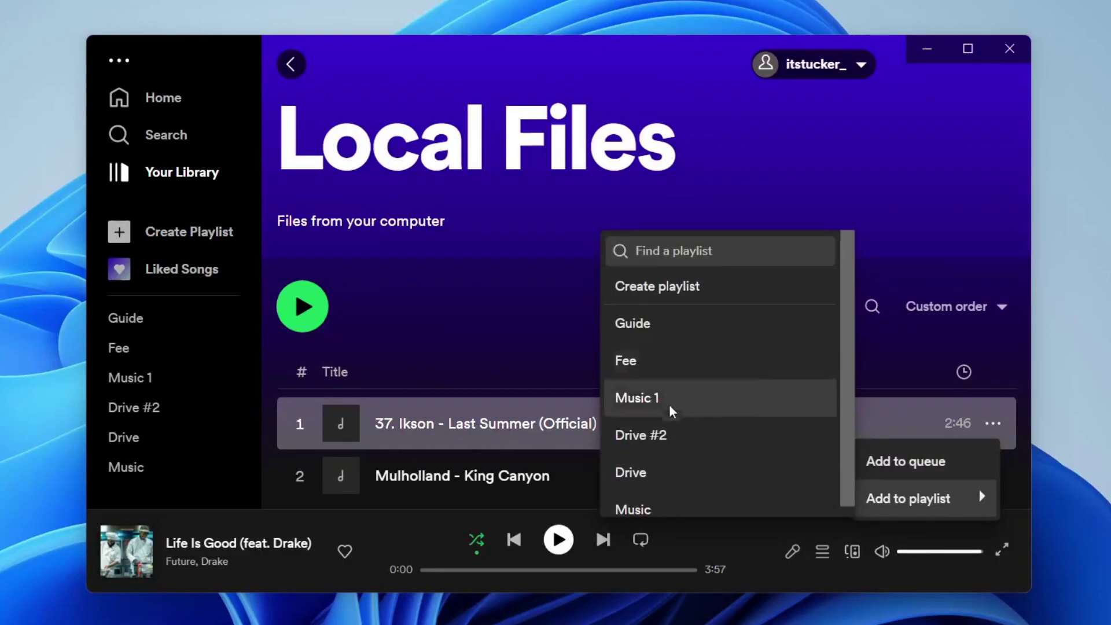
scroll(671, 412, down, 1)
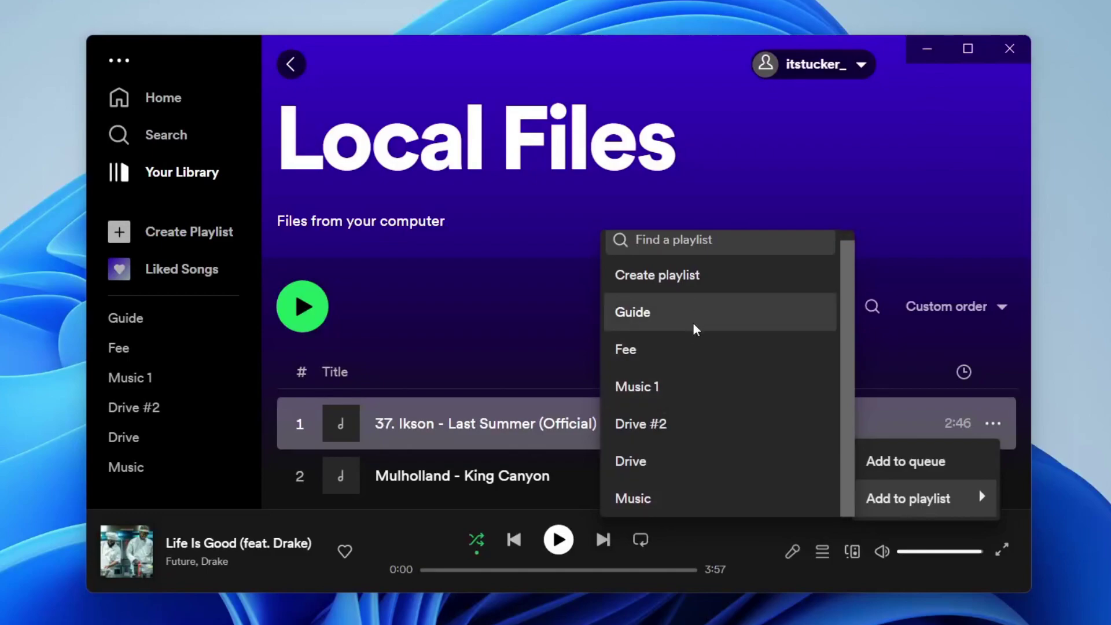
click(694, 323)
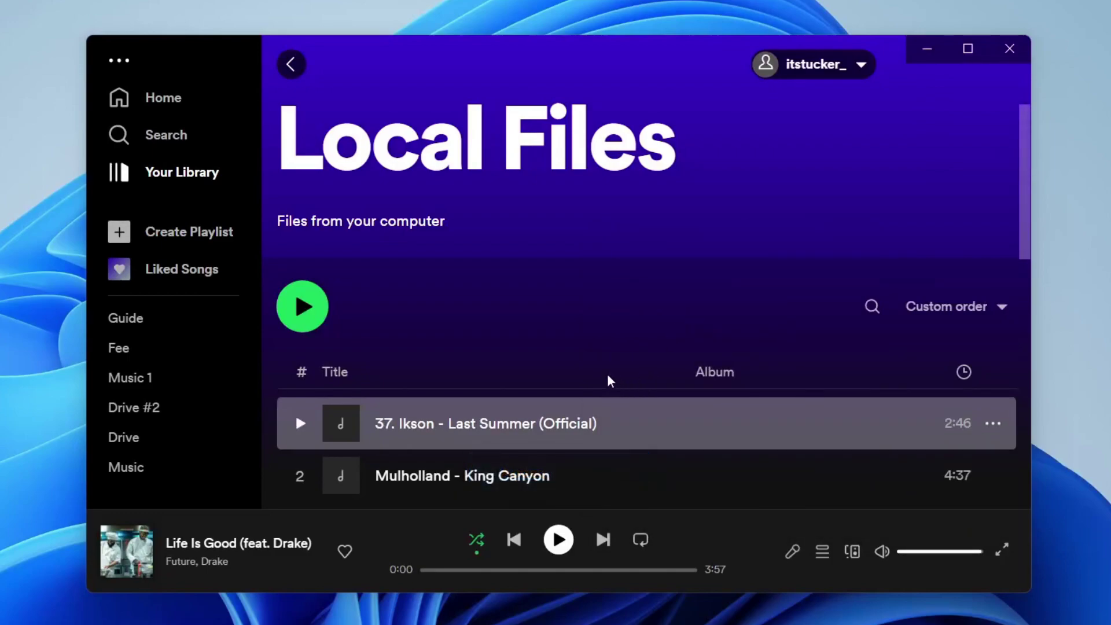
click(175, 318)
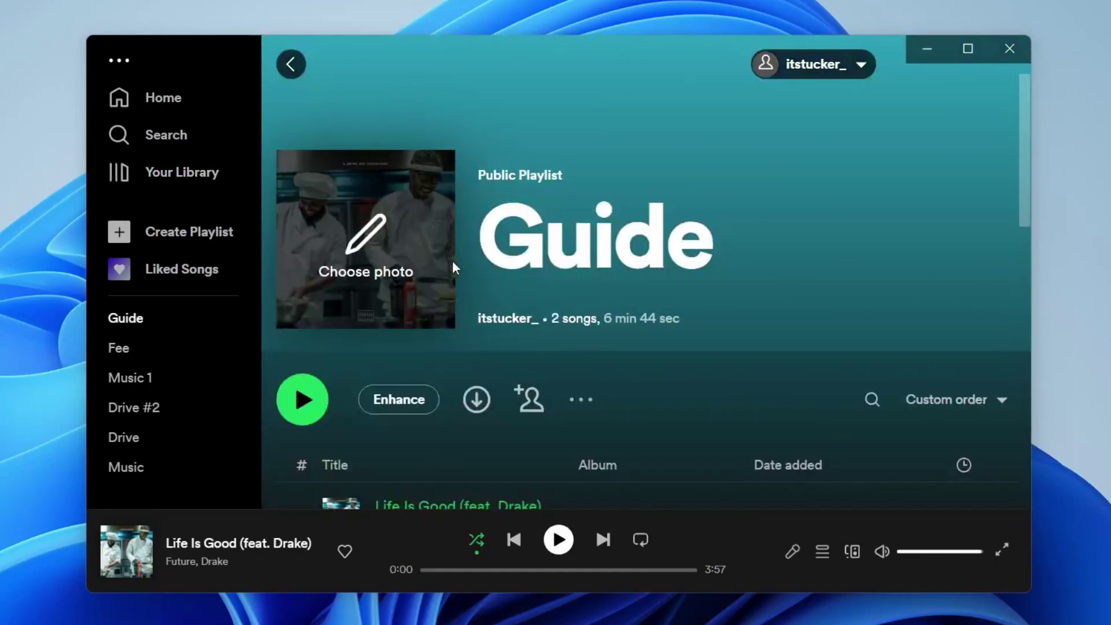
Briefly play and pause the Guide playlist, confirming both tracks are listed
scroll(453, 263, down, 3)
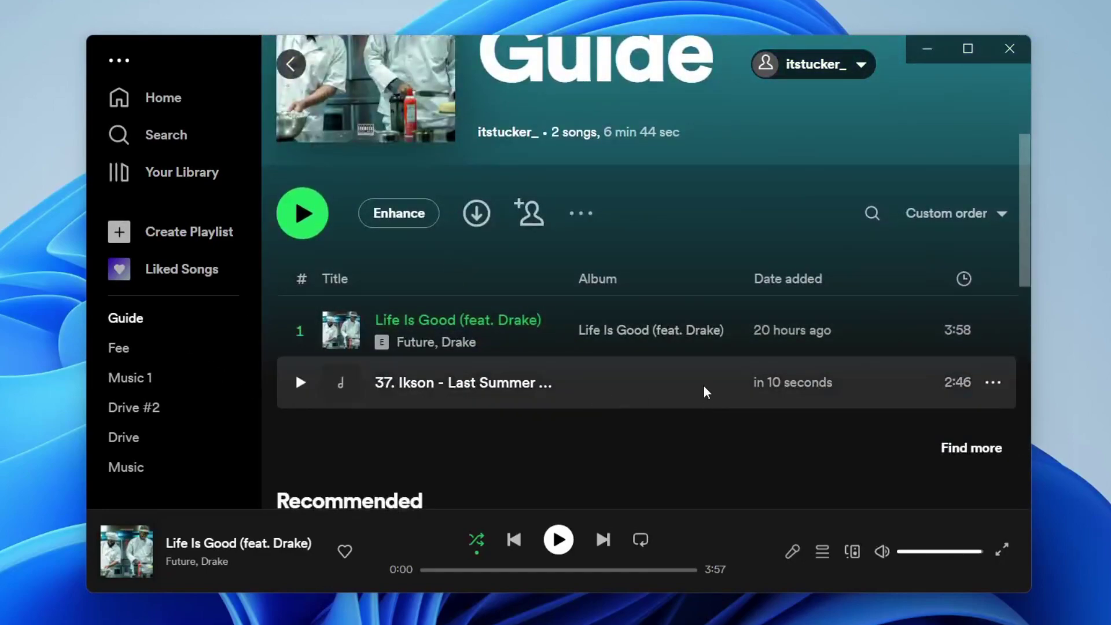
click(299, 217)
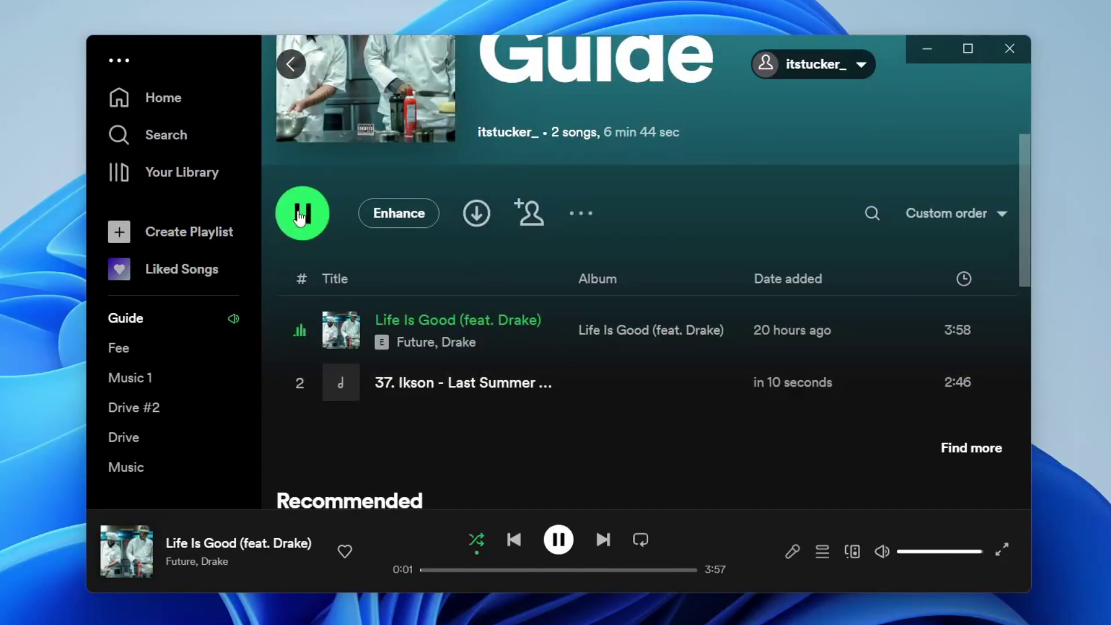
click(299, 217)
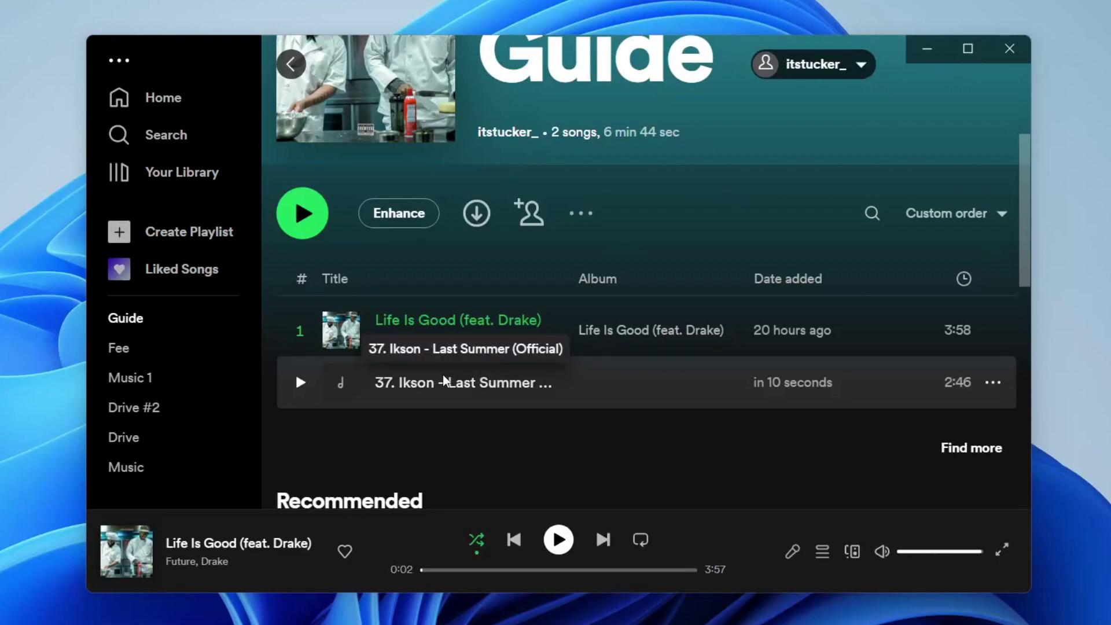
scroll(444, 382, up, 2)
scroll(440, 384, down, 1)
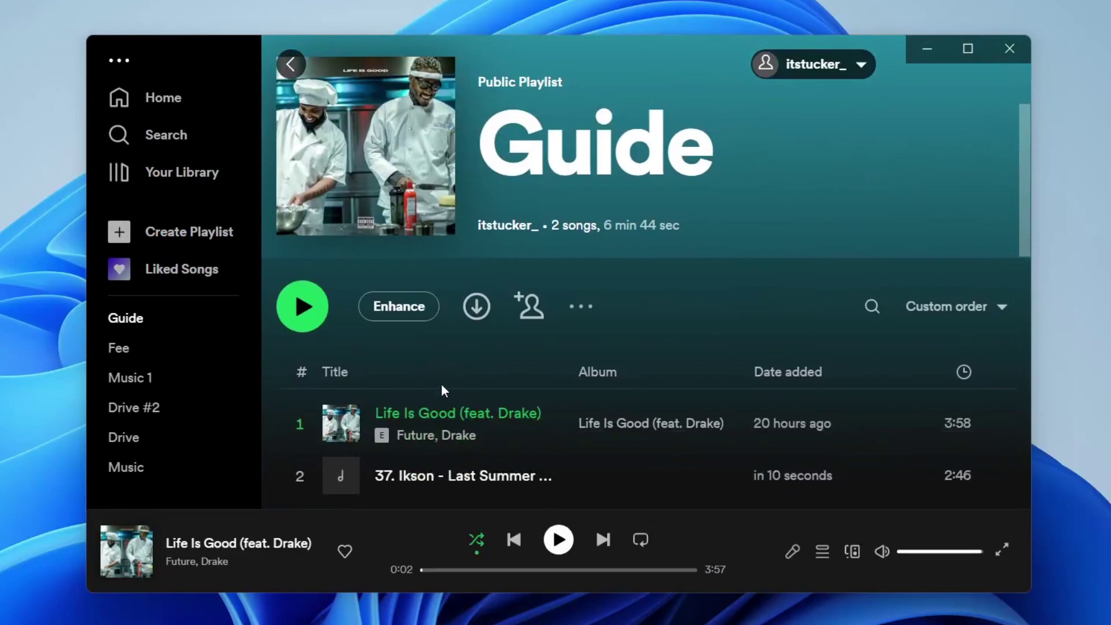